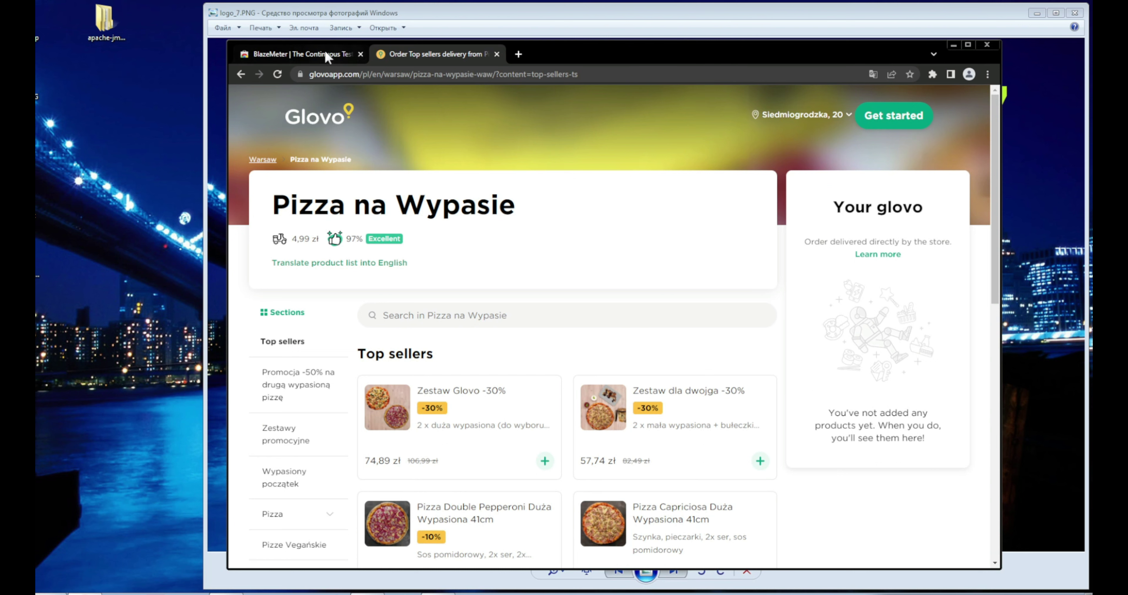
Step: Start a BlazeMeter recording named FOOD on the Pizza na Wypasie page of Glovo
{"action": "left_click", "coordinate": [321, 51]}
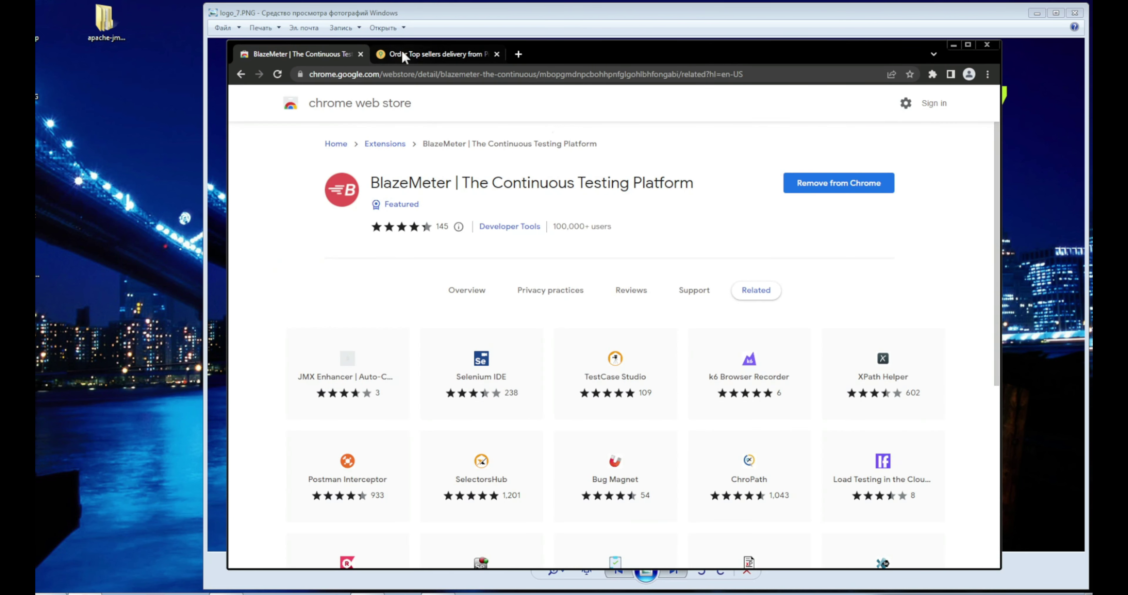
{"action": "left_click", "coordinate": [411, 52]}
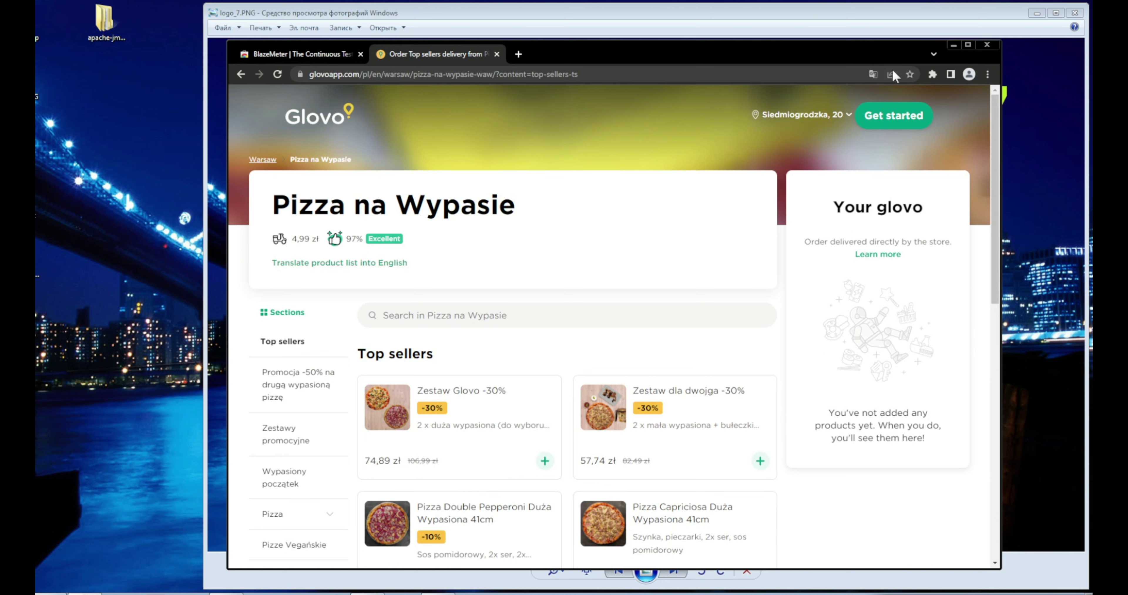
{"action": "left_click", "coordinate": [931, 75]}
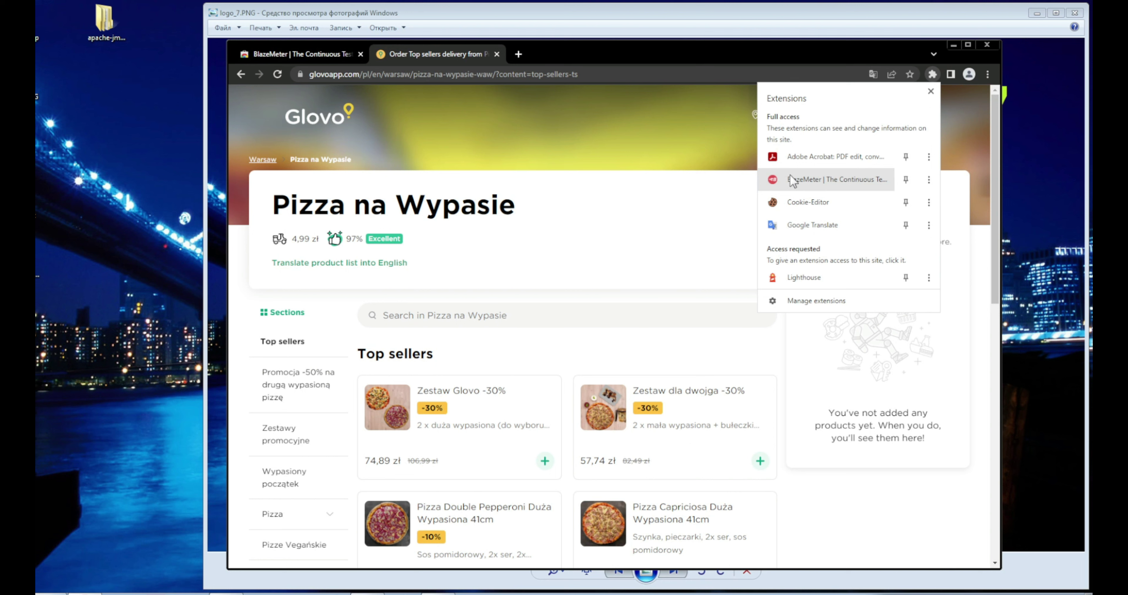
{"action": "left_click", "coordinate": [793, 185]}
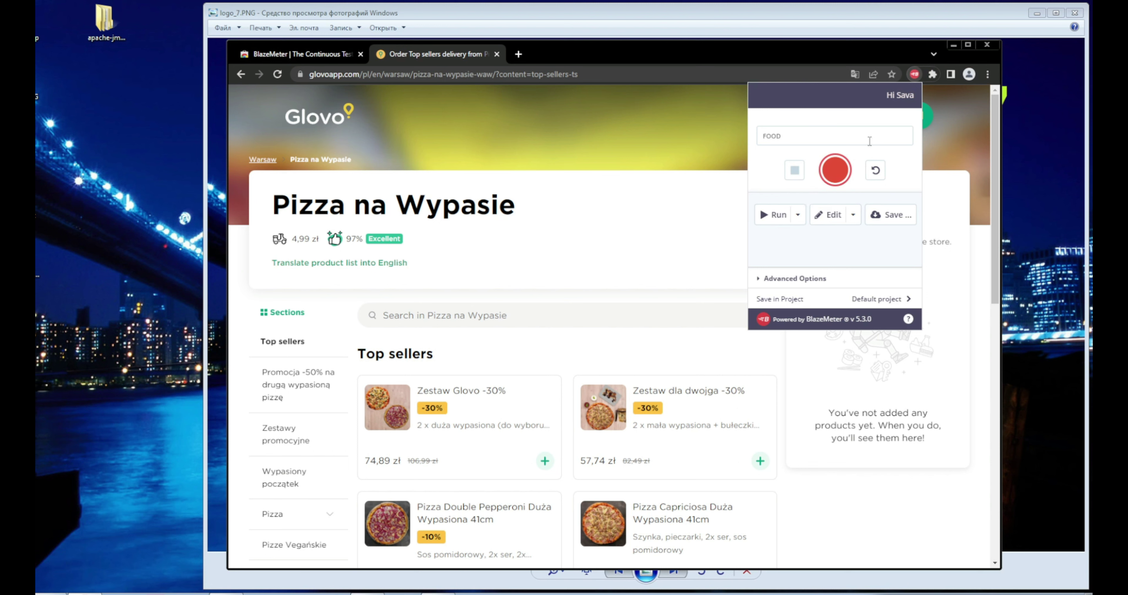
{"action": "left_click", "coordinate": [840, 171]}
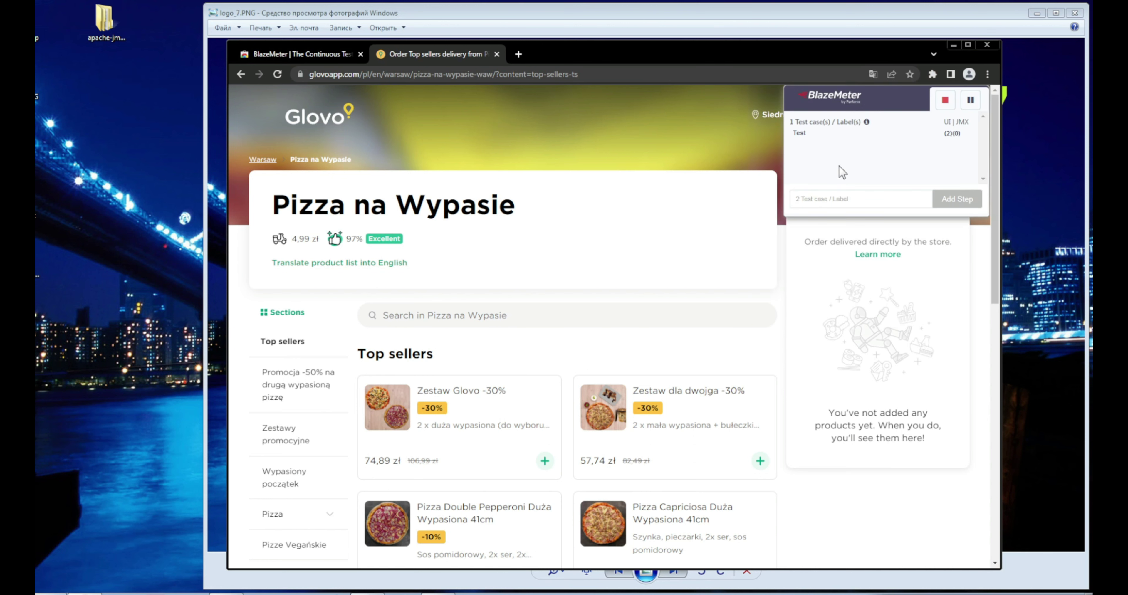
Step: Record choosing Pizza na ostro and Pizza Cheesy Cheddar in the Zestaw Glovo -30% offer, and stop the recording
{"action": "left_click", "coordinate": [469, 429]}
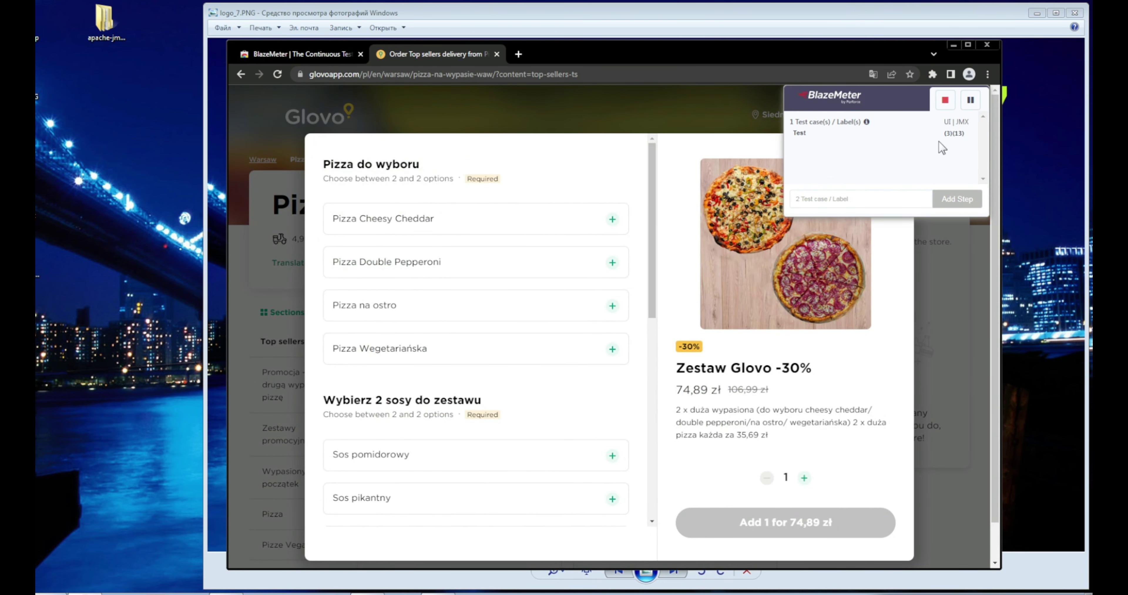
{"action": "left_click", "coordinate": [613, 307]}
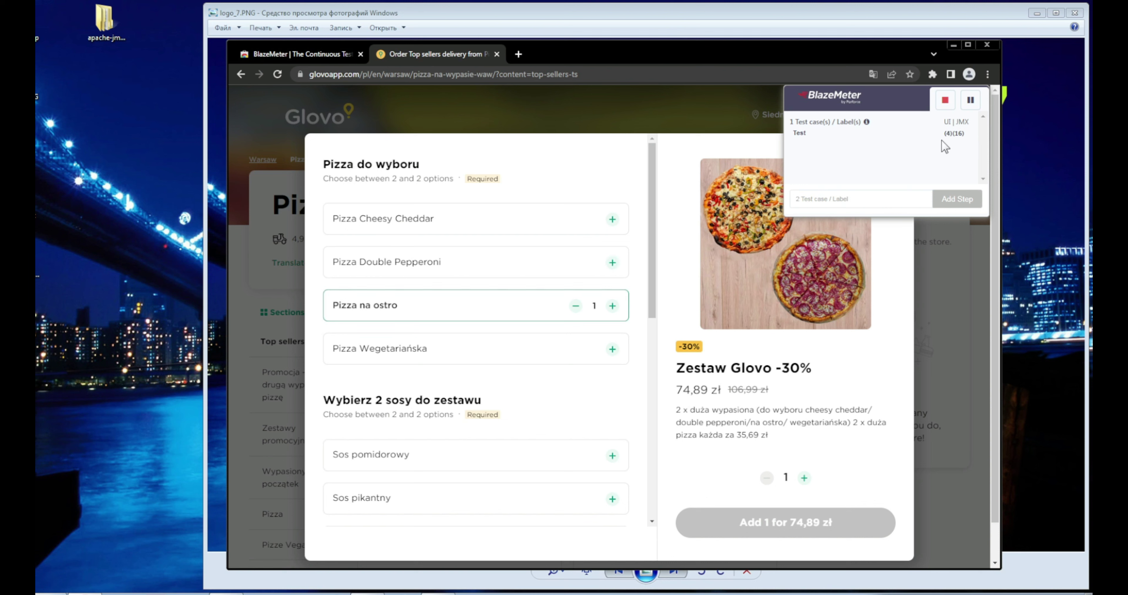
{"action": "left_click", "coordinate": [612, 220]}
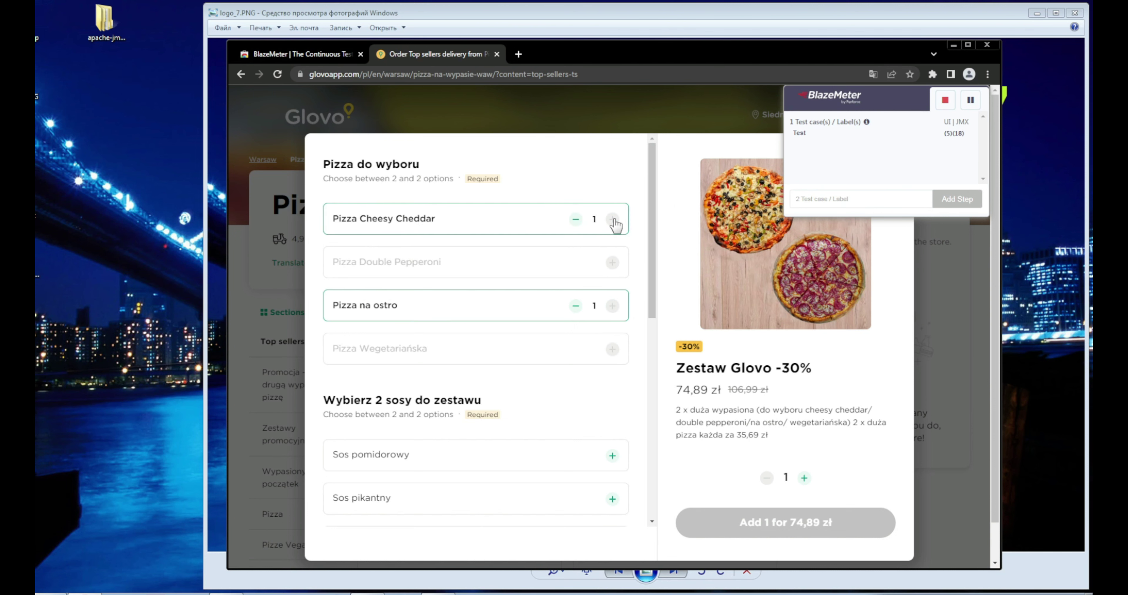
{"action": "left_click", "coordinate": [945, 101]}
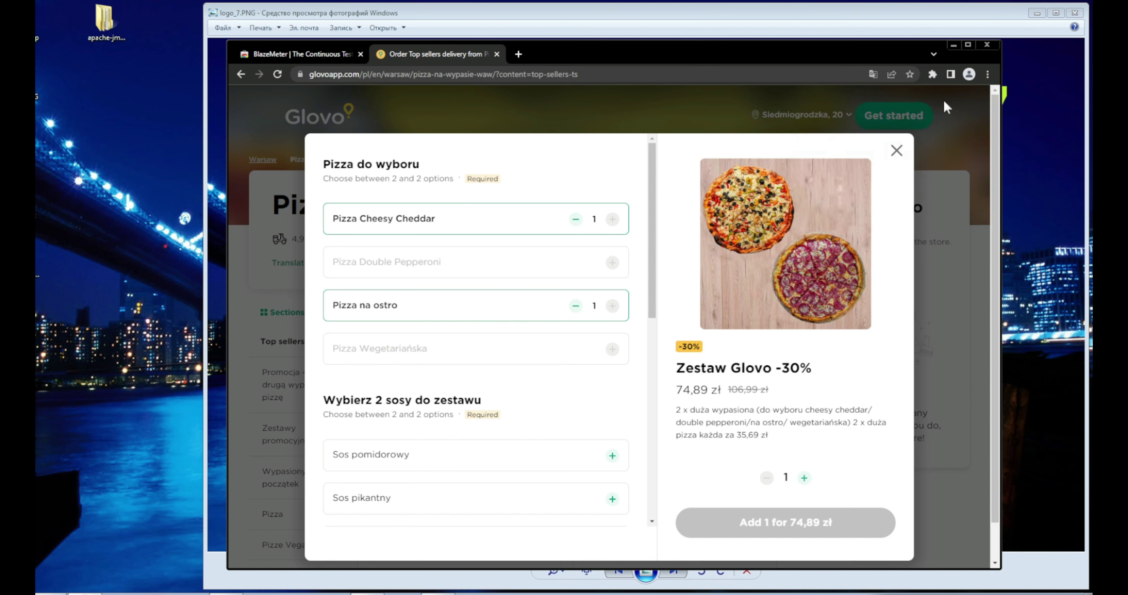
Step: Export the recording as a JMeter (JMX) script including only the mparticle.com domain, and put food.jmx on the desktop
{"action": "left_click", "coordinate": [933, 75]}
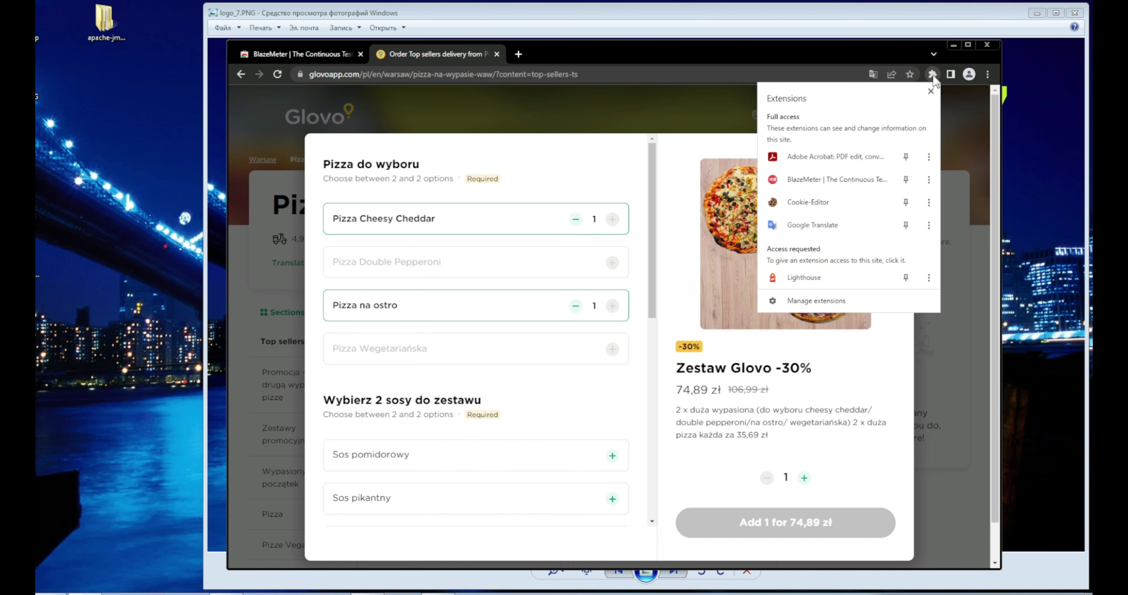
{"action": "left_click", "coordinate": [801, 182]}
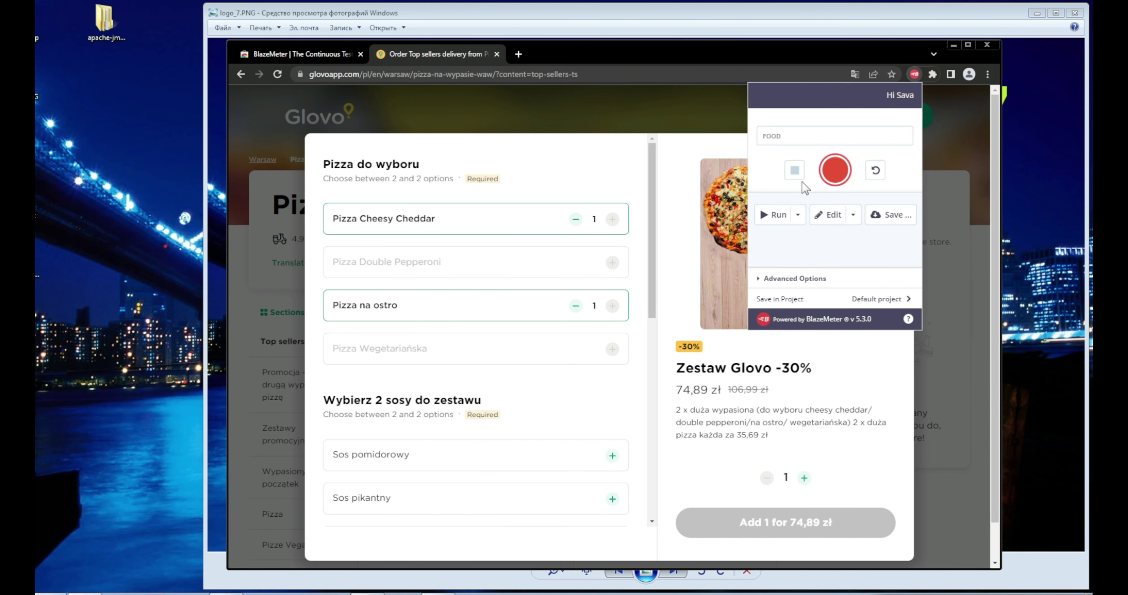
{"action": "left_click", "coordinate": [888, 215]}
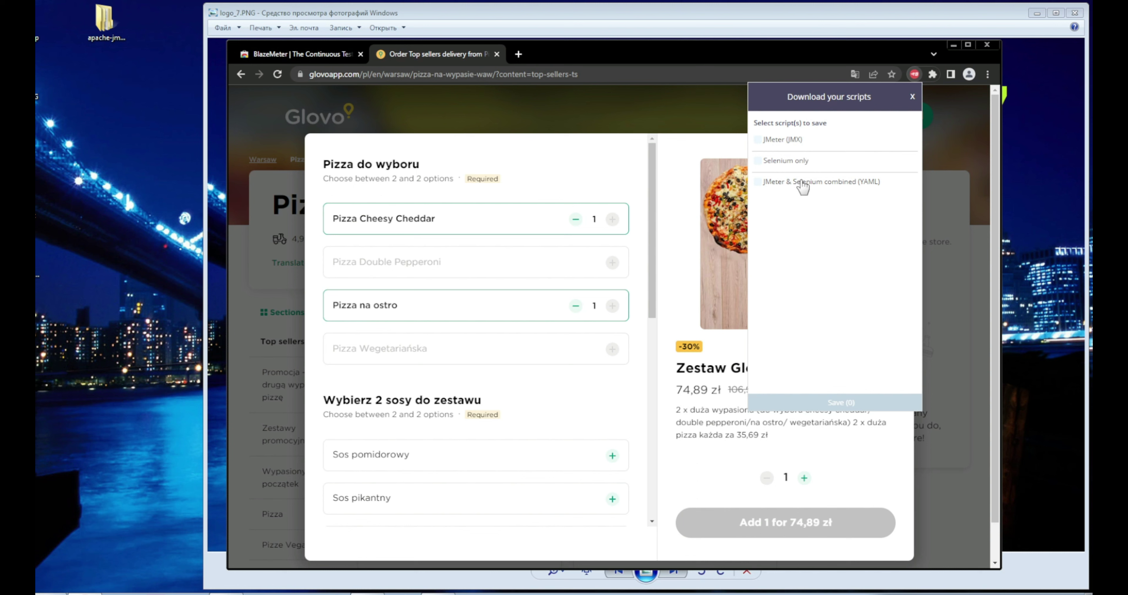
{"action": "left_click", "coordinate": [793, 144]}
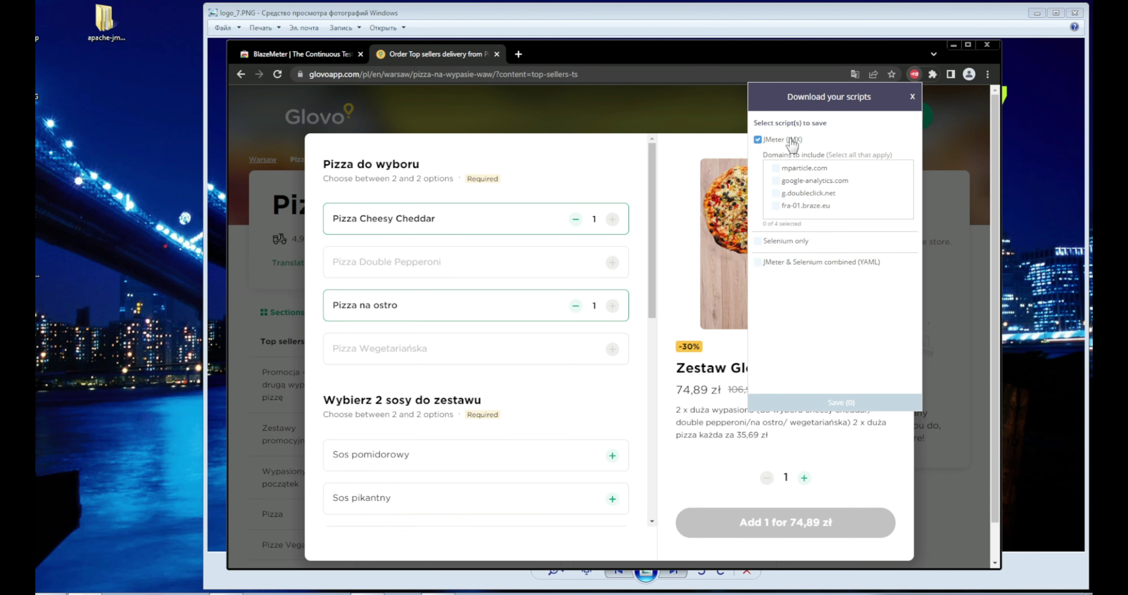
{"action": "left_click", "coordinate": [776, 169]}
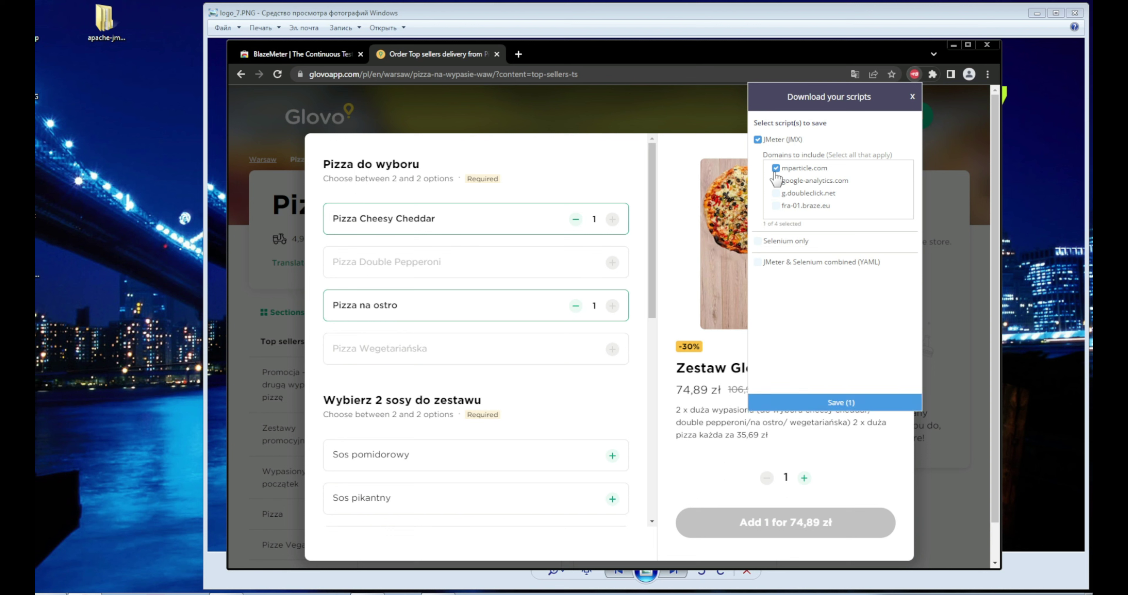
{"action": "left_click", "coordinate": [819, 405]}
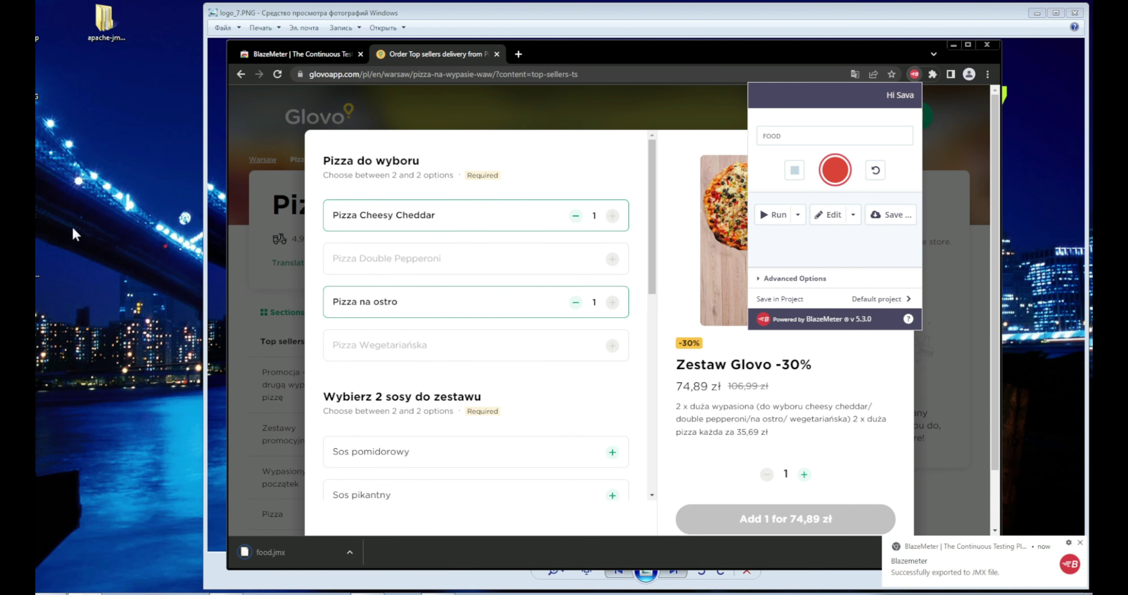
{"action": "left_click_drag", "start_coordinate": [104, 150], "coordinate": [105, 150]}
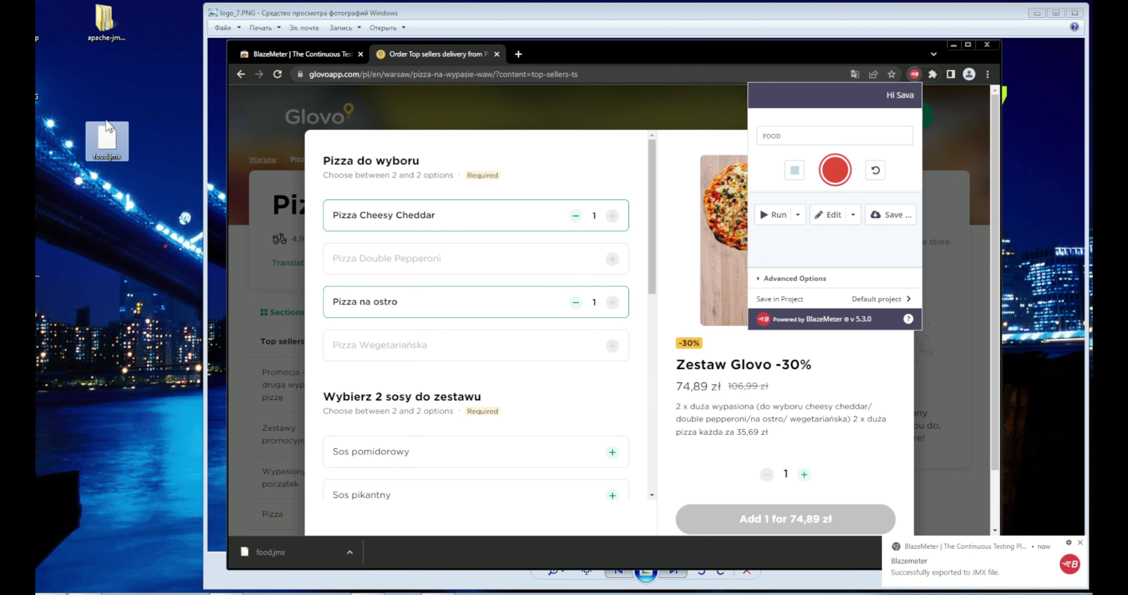
Step: Launch ApacheJMeter.jar from the bin folder of apache-jmeter-5.5 and load food.jmx from the desktop
{"action": "double_click", "coordinate": [112, 31]}
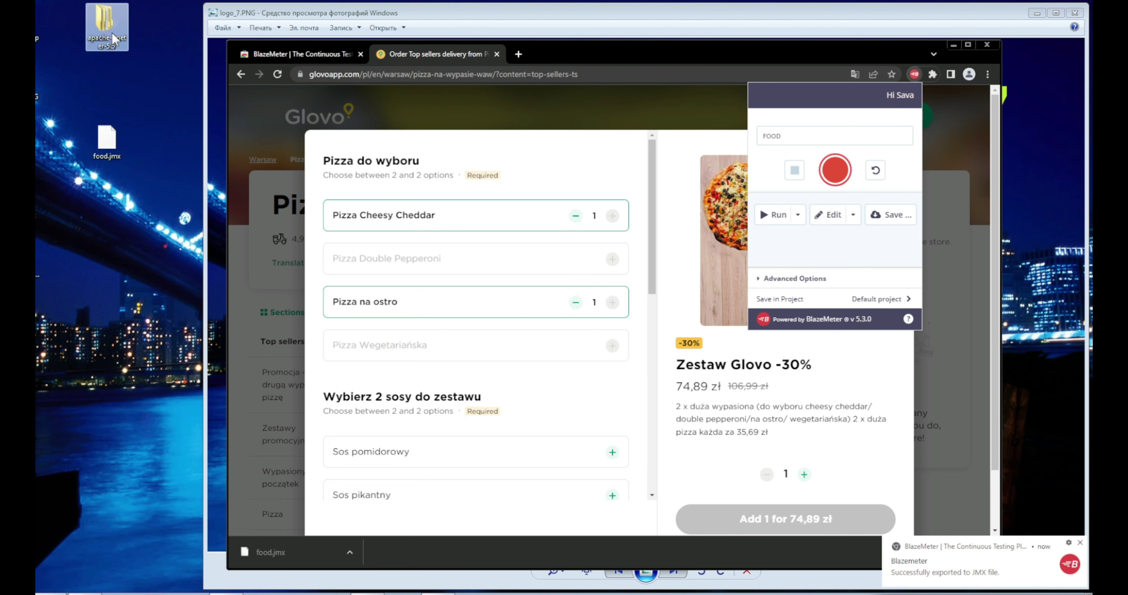
{"action": "double_click", "coordinate": [195, 92]}
{"action": "double_click", "coordinate": [194, 91]}
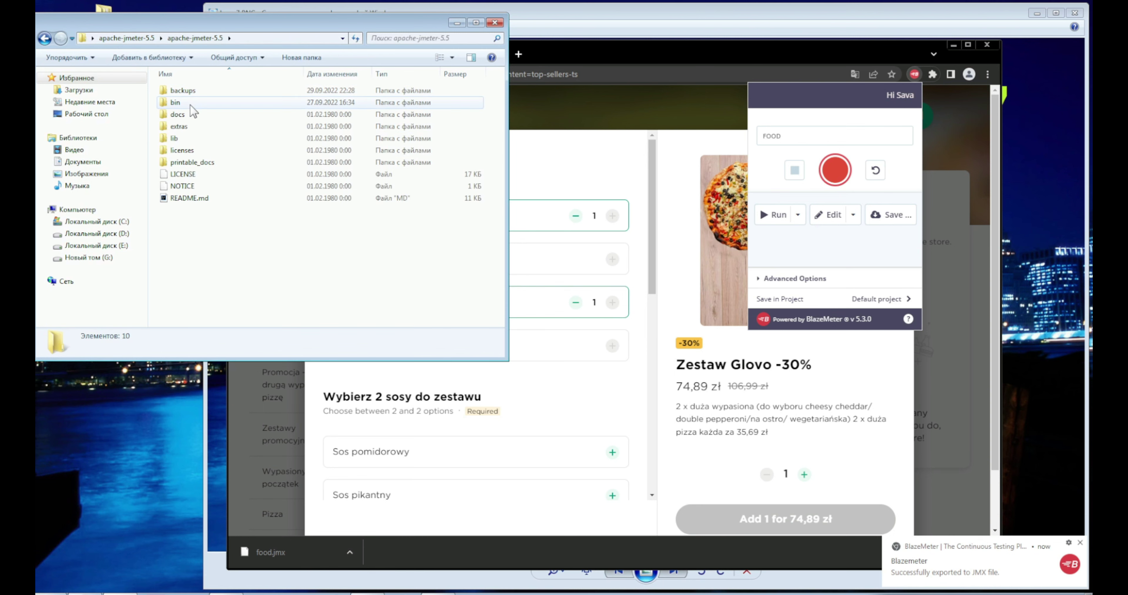
{"action": "left_click", "coordinate": [195, 130]}
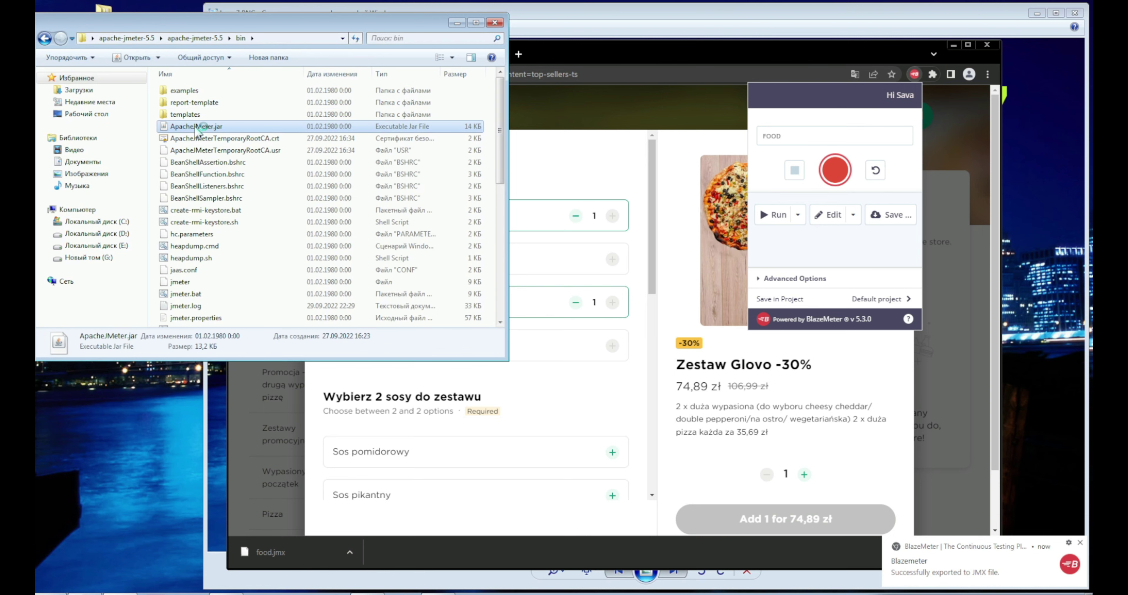
{"action": "double_click", "coordinate": [196, 126]}
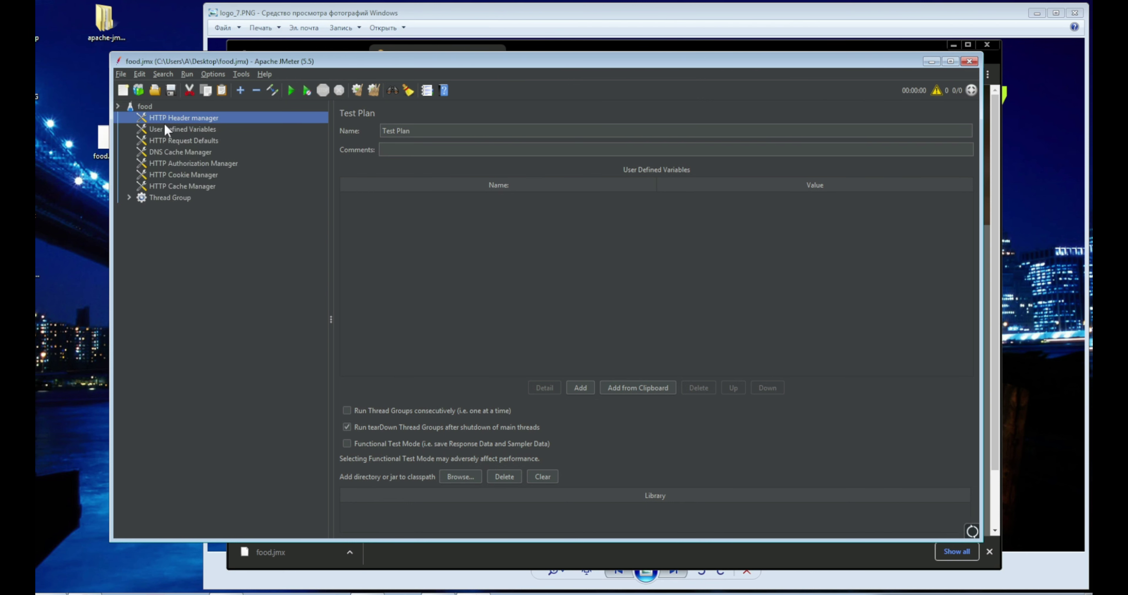
{"action": "left_click", "coordinate": [101, 144]}
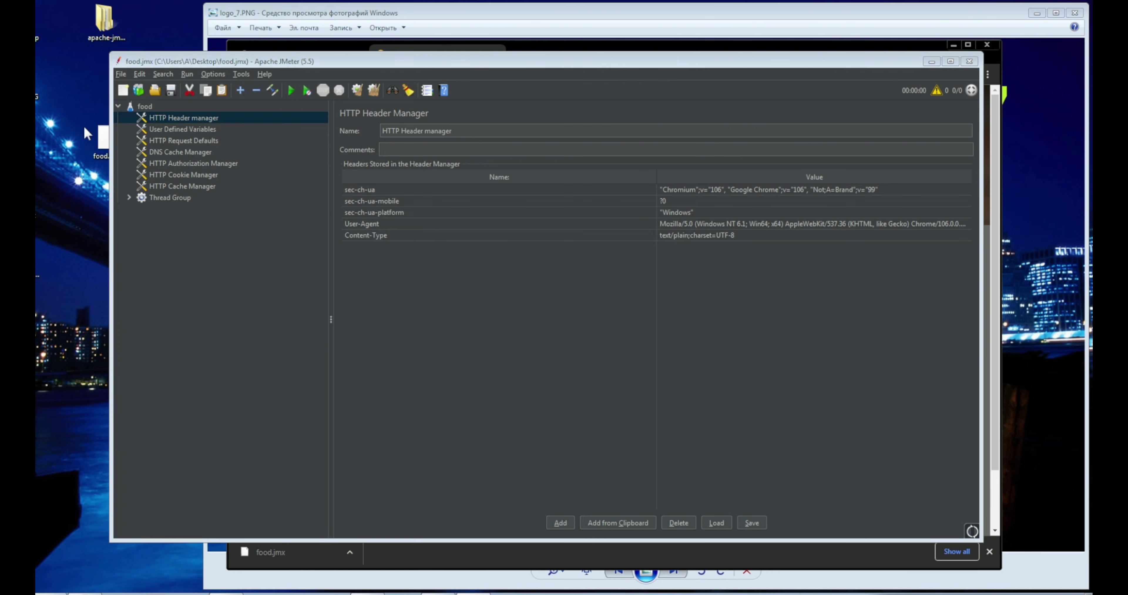
{"action": "left_click_drag", "start_coordinate": [373, 65], "coordinate": [393, 61]}
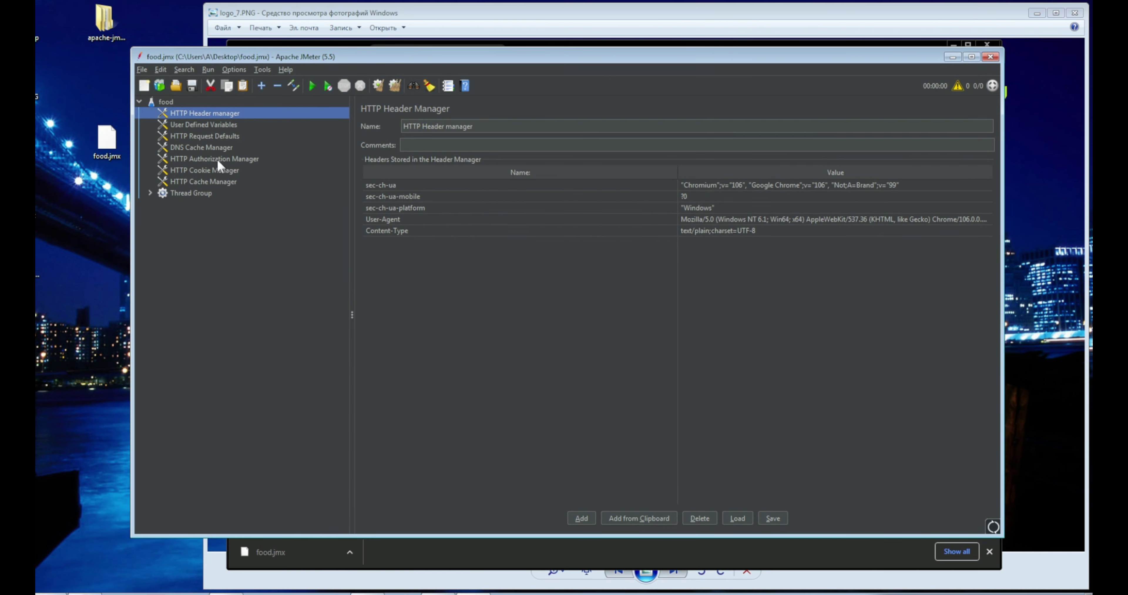
Step: Expand the Thread Group and its Test controller, and examine the recorded mparticle.com requests and their body data
{"action": "left_click", "coordinate": [149, 192]}
{"action": "left_click", "coordinate": [161, 205]}
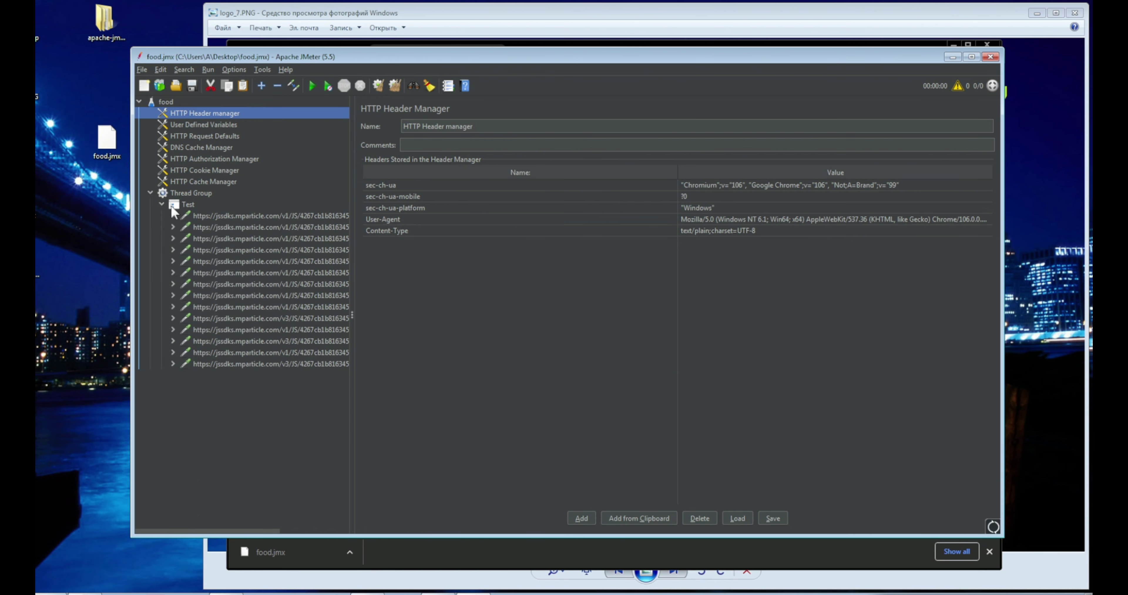
{"action": "left_click", "coordinate": [177, 214]}
{"action": "left_click", "coordinate": [174, 238]}
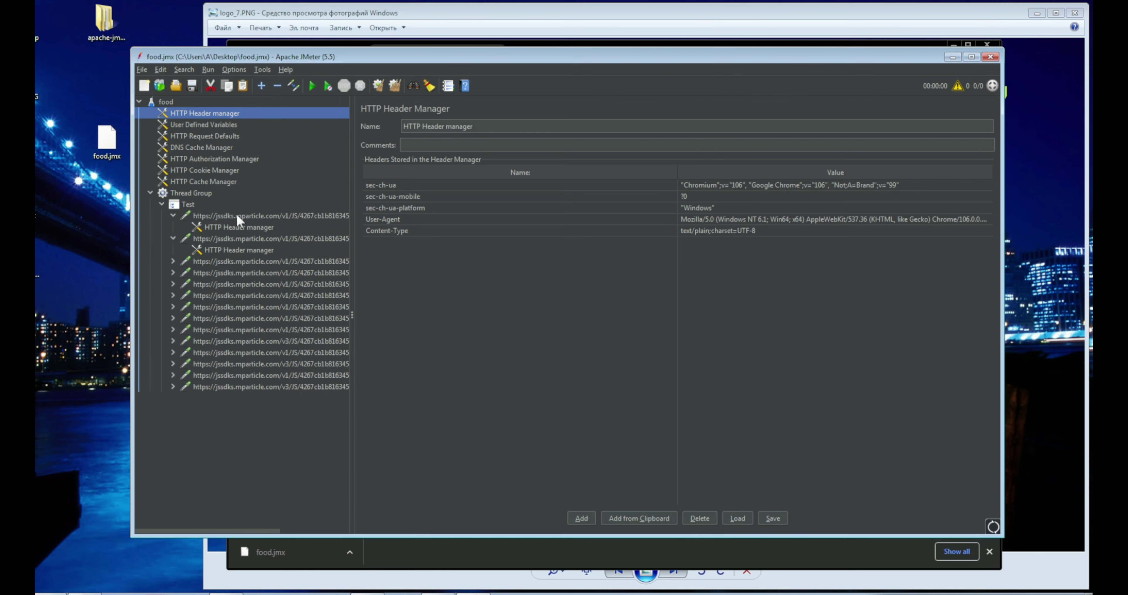
{"action": "left_click", "coordinate": [236, 214]}
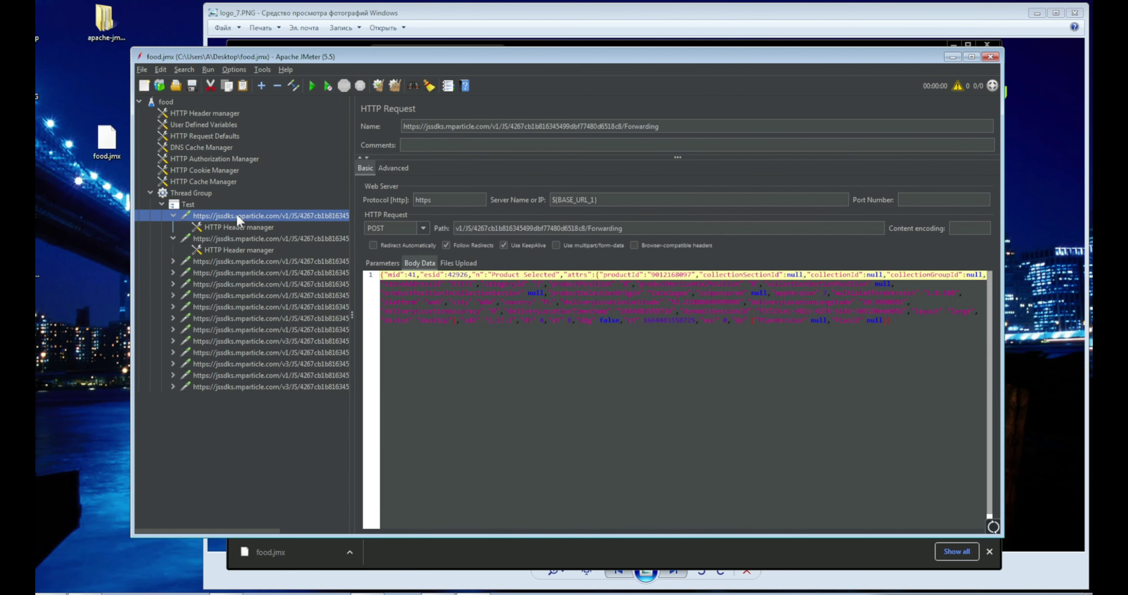
{"action": "left_click", "coordinate": [208, 262]}
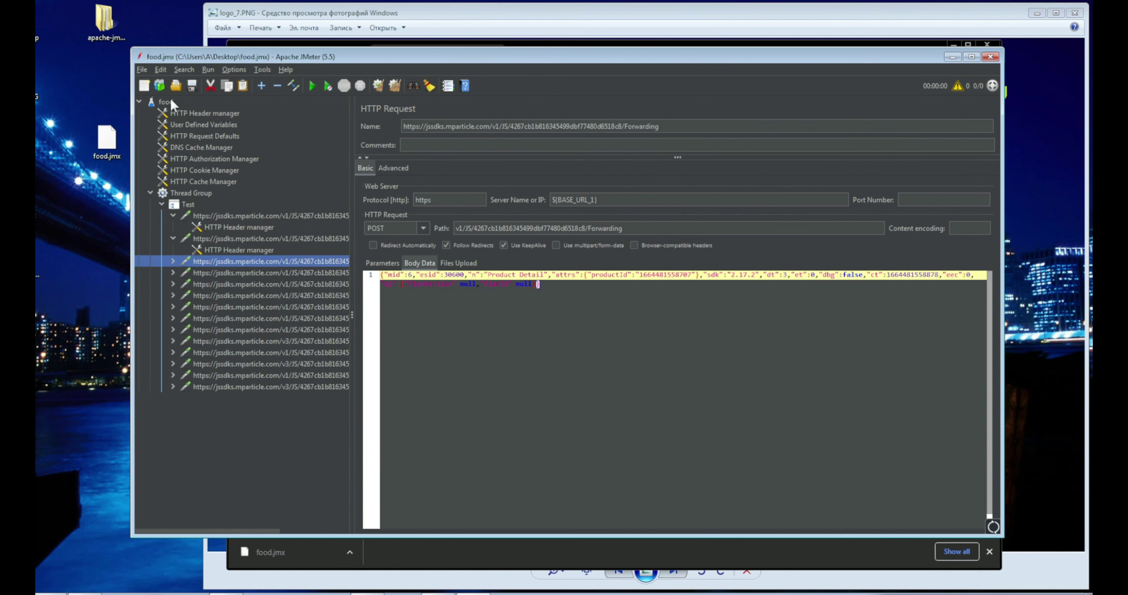
Step: Add a View Results Tree listener and an HTTP Request sampler to the Thread Group
{"action": "left_click", "coordinate": [196, 192]}
{"action": "right_click", "coordinate": [196, 192]}
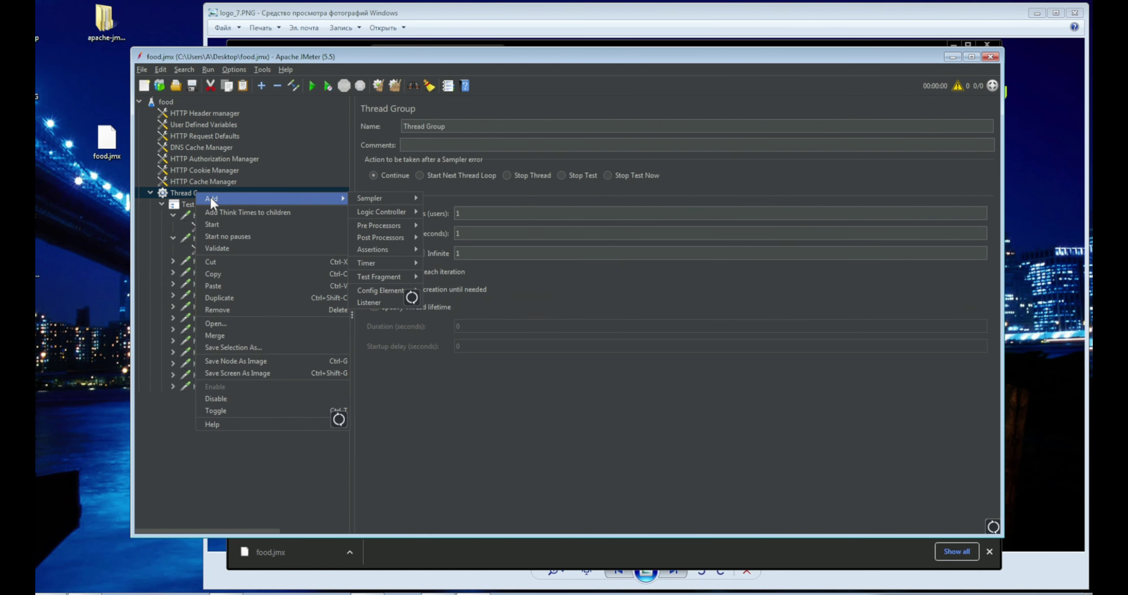
{"action": "mouse_move", "coordinate": [337, 202]}
{"action": "mouse_move", "coordinate": [378, 305]}
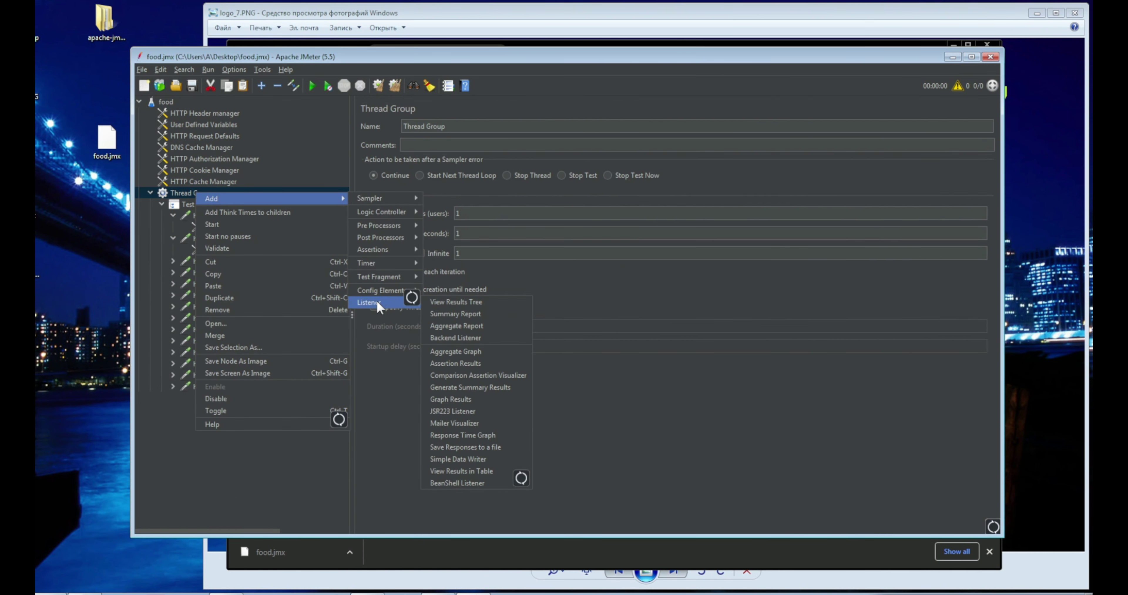
{"action": "left_click", "coordinate": [458, 301]}
Step: Set the Thread Group to 10 threads with a 10-second ramp-up period and run the test
{"action": "left_click", "coordinate": [196, 196]}
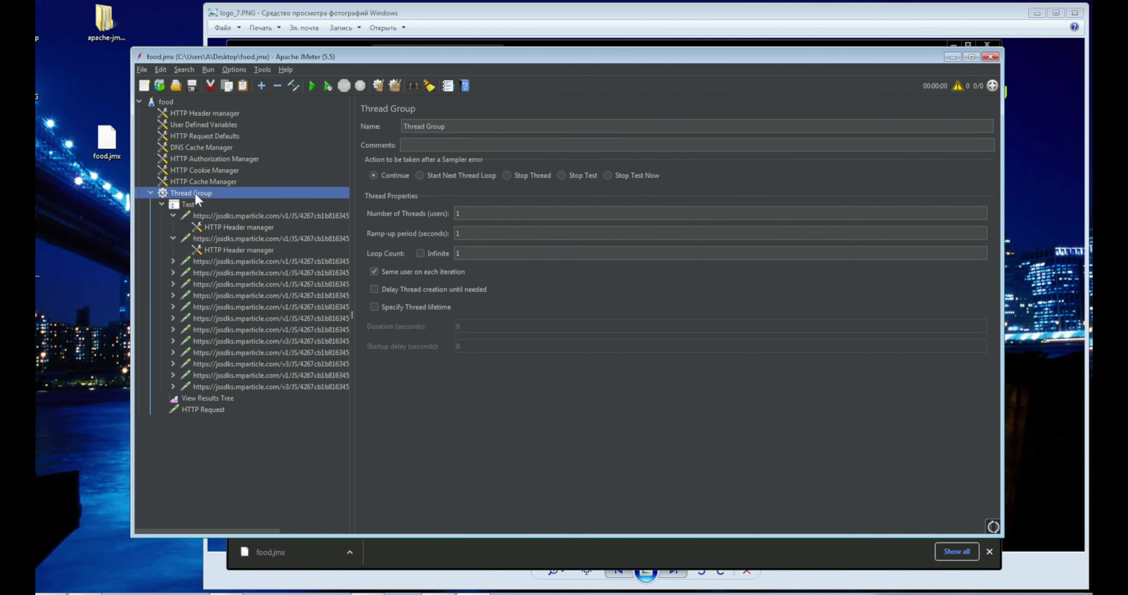
{"action": "left_click", "coordinate": [468, 214]}
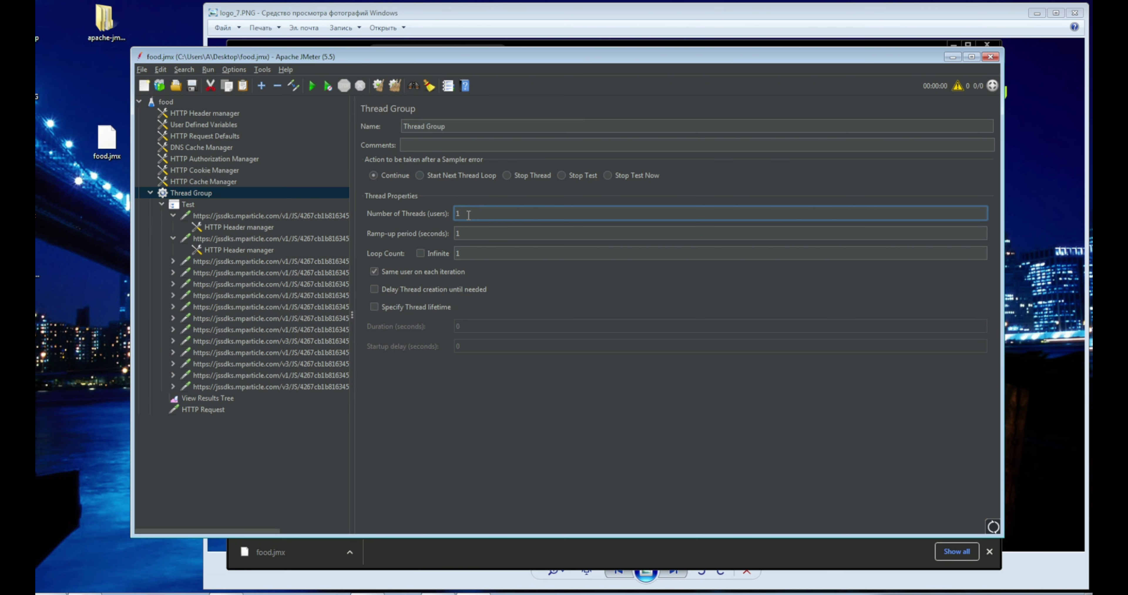
{"action": "left_click", "coordinate": [470, 233]}
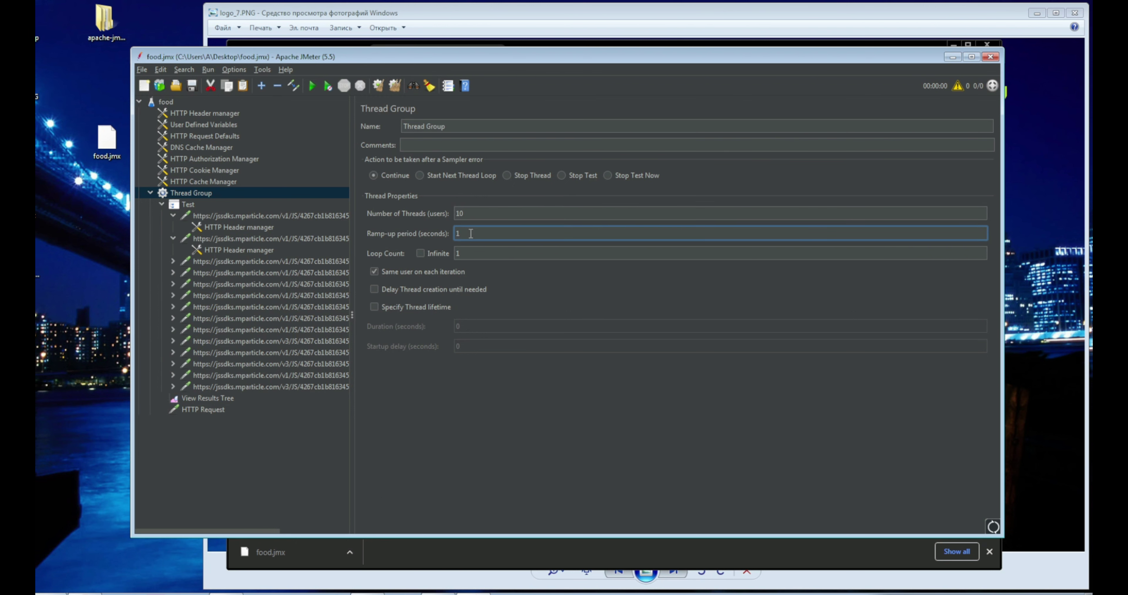
{"action": "type", "text": "0"}
{"action": "left_click", "coordinate": [312, 87]}
Step: Examine the request results in the View Results Tree with automatic scrolling turned on
{"action": "left_click", "coordinate": [215, 408]}
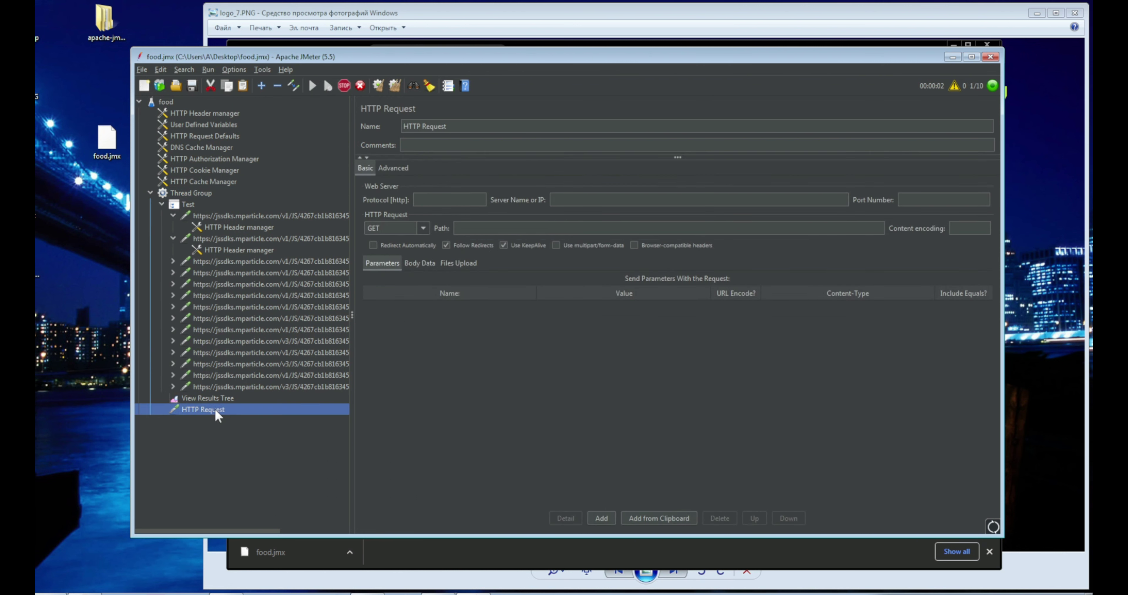
{"action": "left_click", "coordinate": [222, 399]}
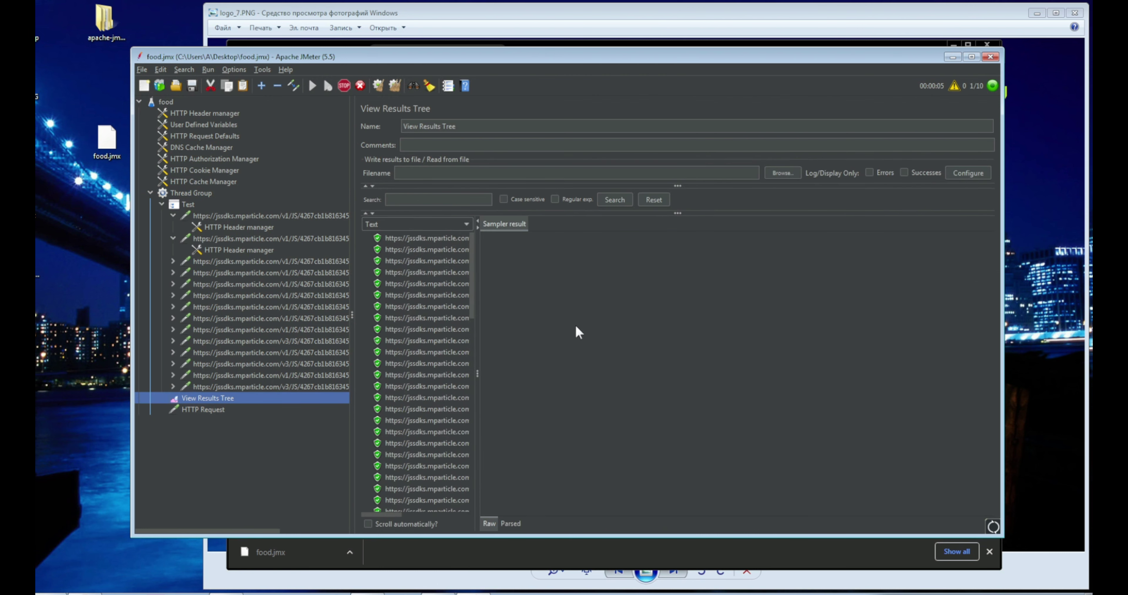
{"action": "left_click", "coordinate": [367, 524]}
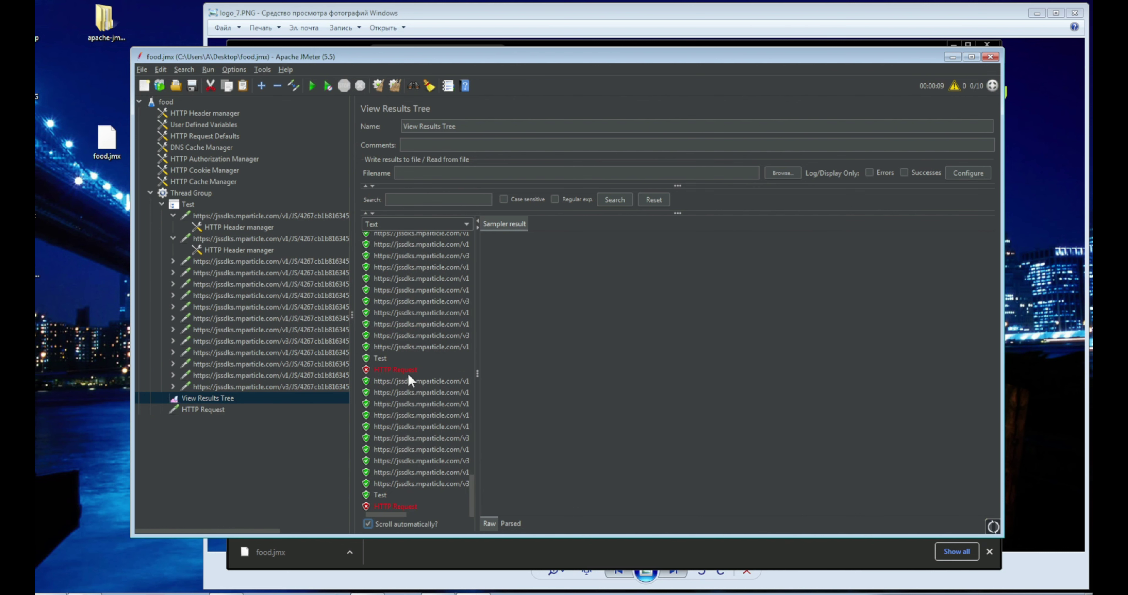
{"action": "scroll", "coordinate": [408, 380], "scroll_direction": "up", "scroll_amount": 10}
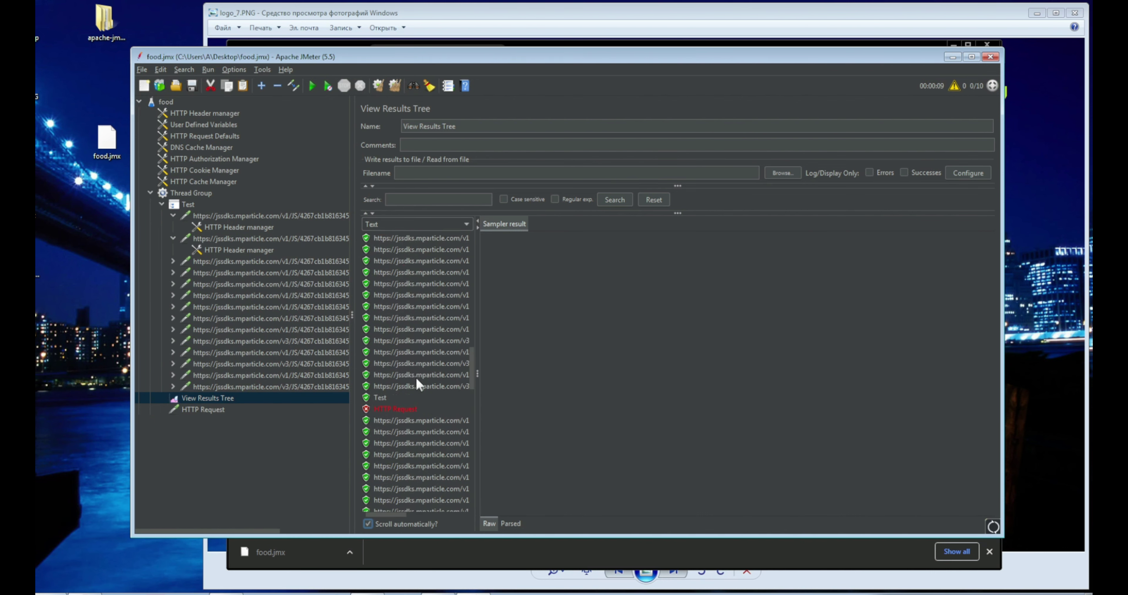
{"action": "scroll", "coordinate": [416, 380], "scroll_direction": "up", "scroll_amount": 5}
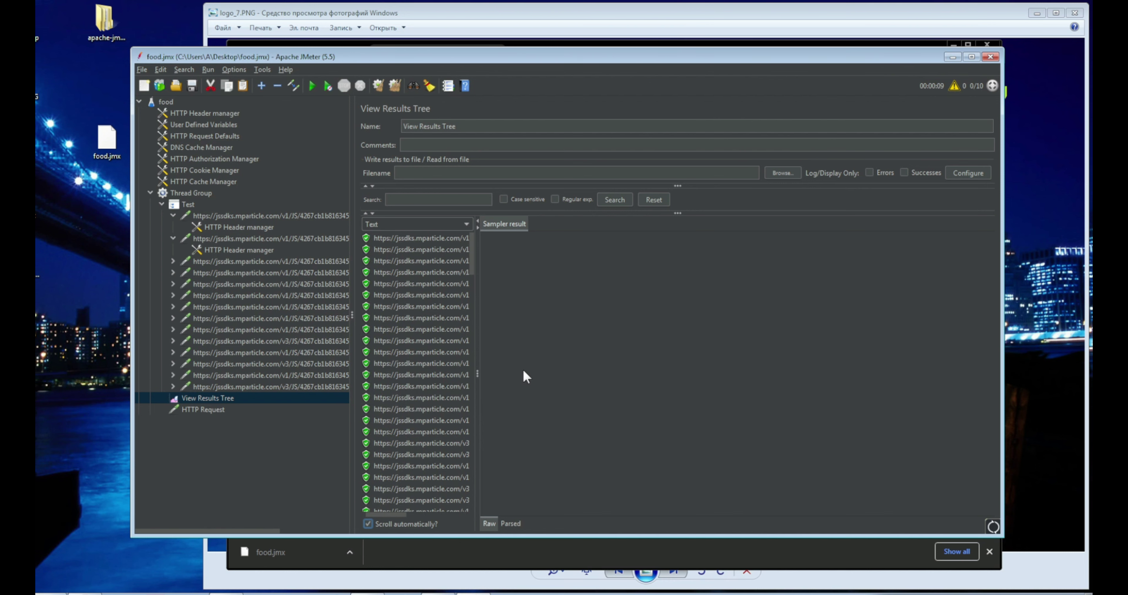
Step: Switch back to Chrome, close the Zestaw Glovo offer, and reopen the BlazeMeter recorder
{"action": "left_click", "coordinate": [953, 57]}
{"action": "left_click", "coordinate": [896, 148]}
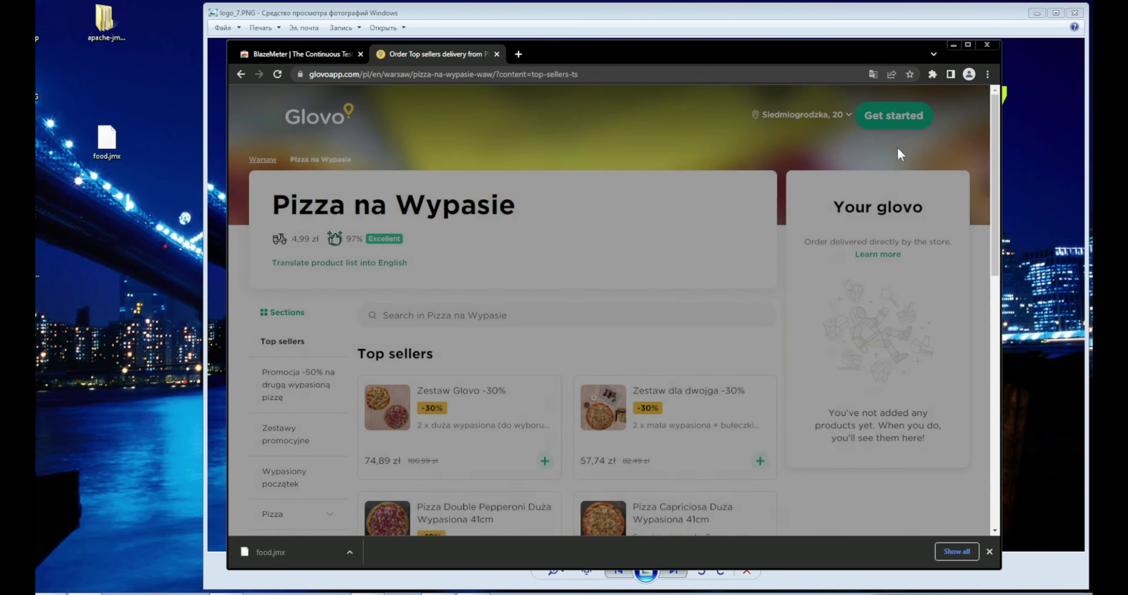
{"action": "left_click", "coordinate": [932, 75]}
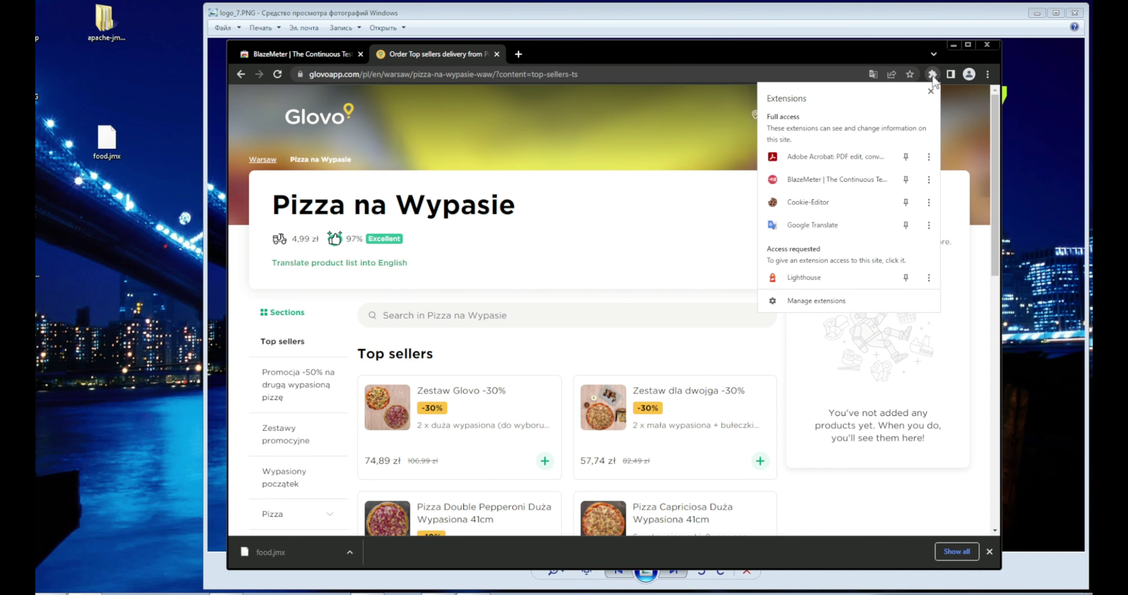
{"action": "left_click", "coordinate": [811, 176]}
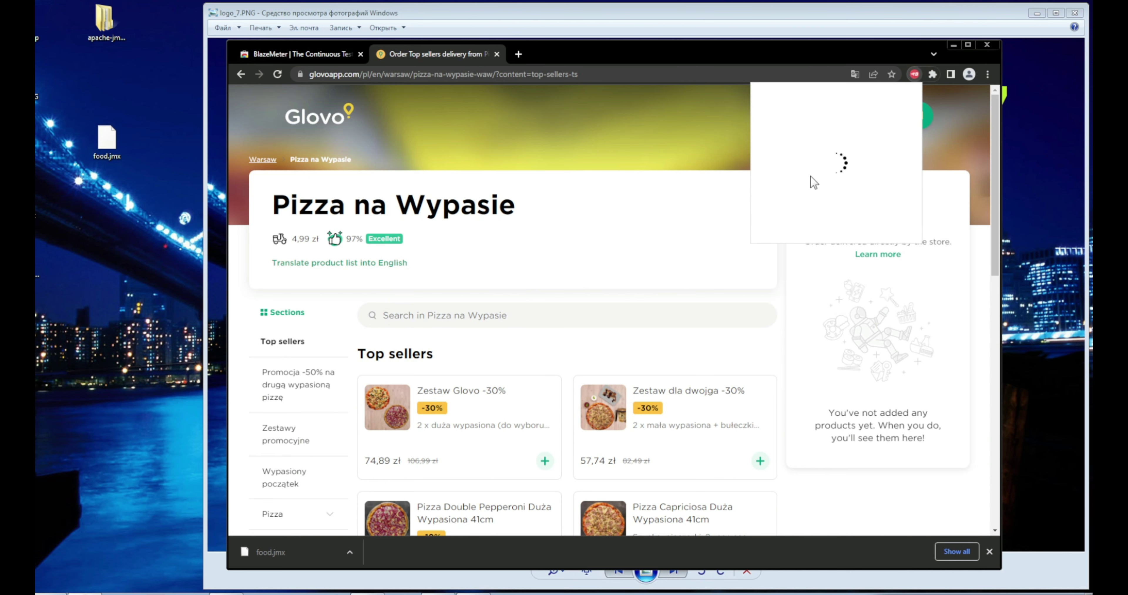